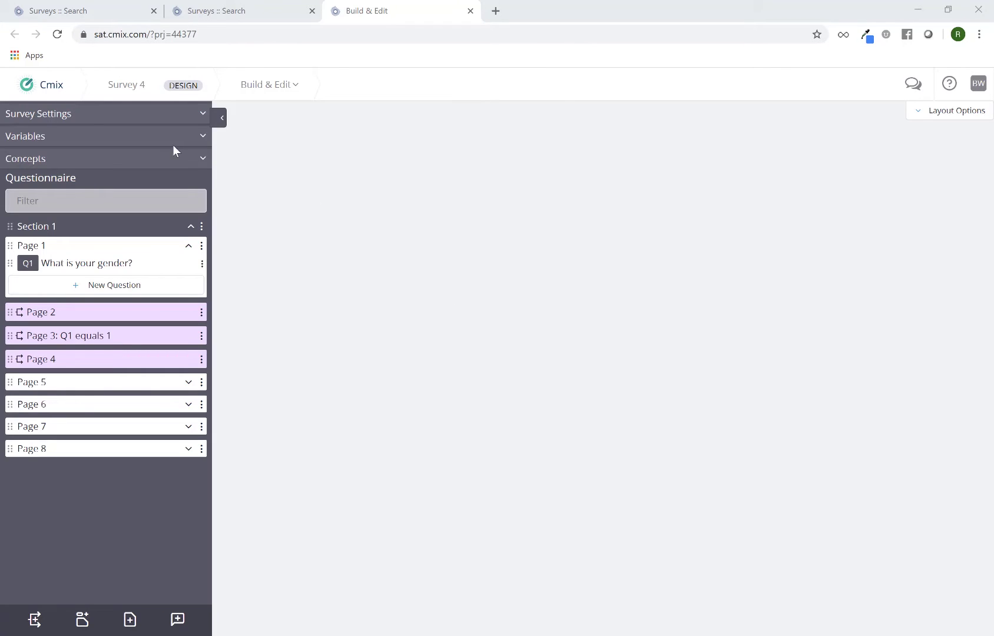
Expand the Survey Settings section in the left sidebar of the Survey 4 Build & Edit page
{"action": "left_click", "coordinate": [119, 116]}
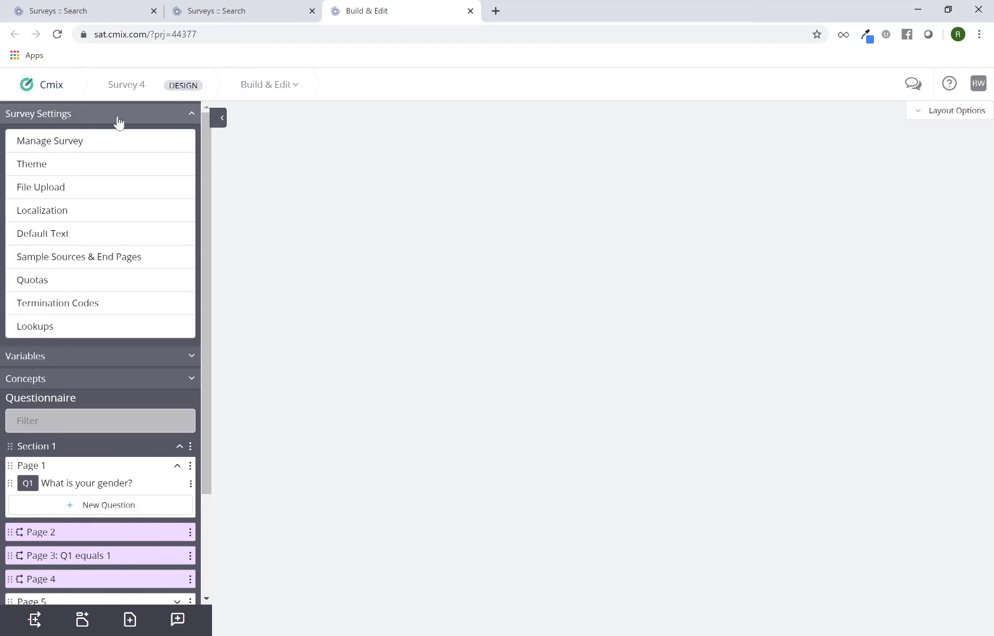
Activate Cmix Dark from the Theme Library in place of Cmix Default
{"action": "left_click", "coordinate": [99, 171]}
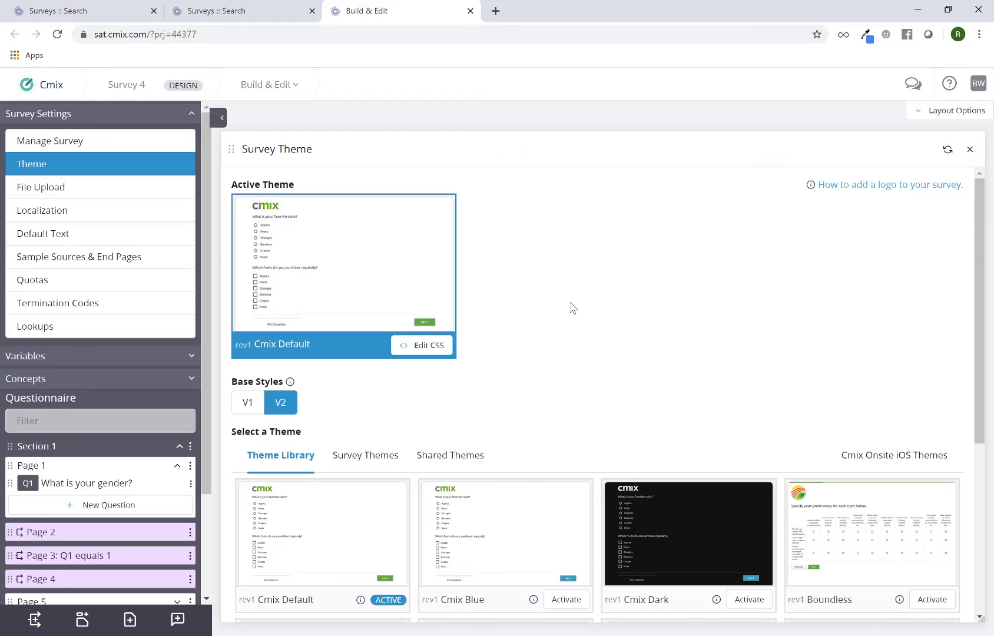
{"action": "scroll", "coordinate": [571, 306], "scroll_direction": "down", "scroll_amount": 3}
{"action": "scroll", "coordinate": [571, 306], "scroll_direction": "down", "scroll_amount": 2}
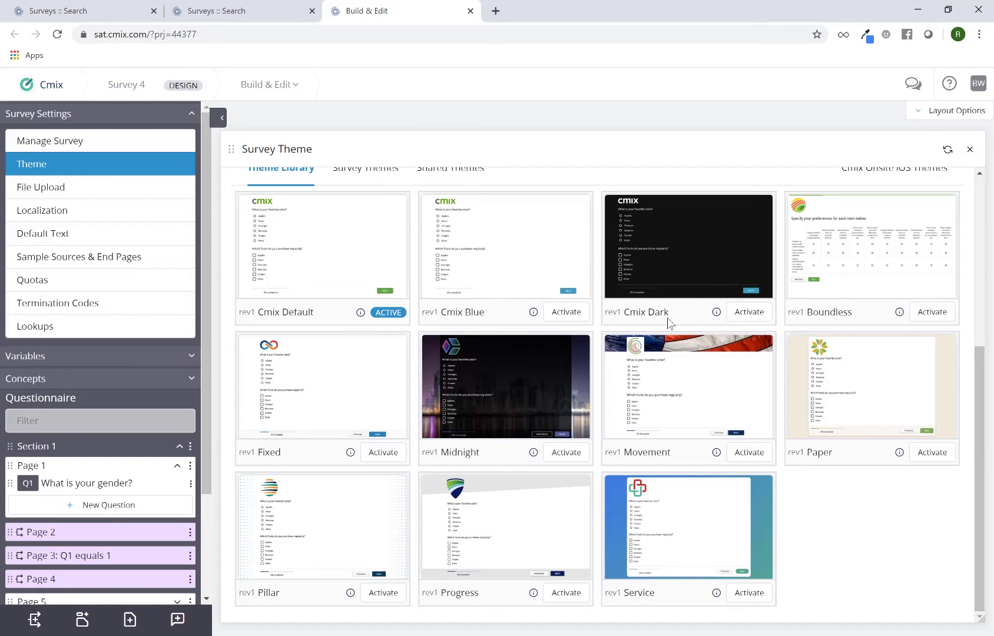
{"action": "left_click", "coordinate": [748, 312]}
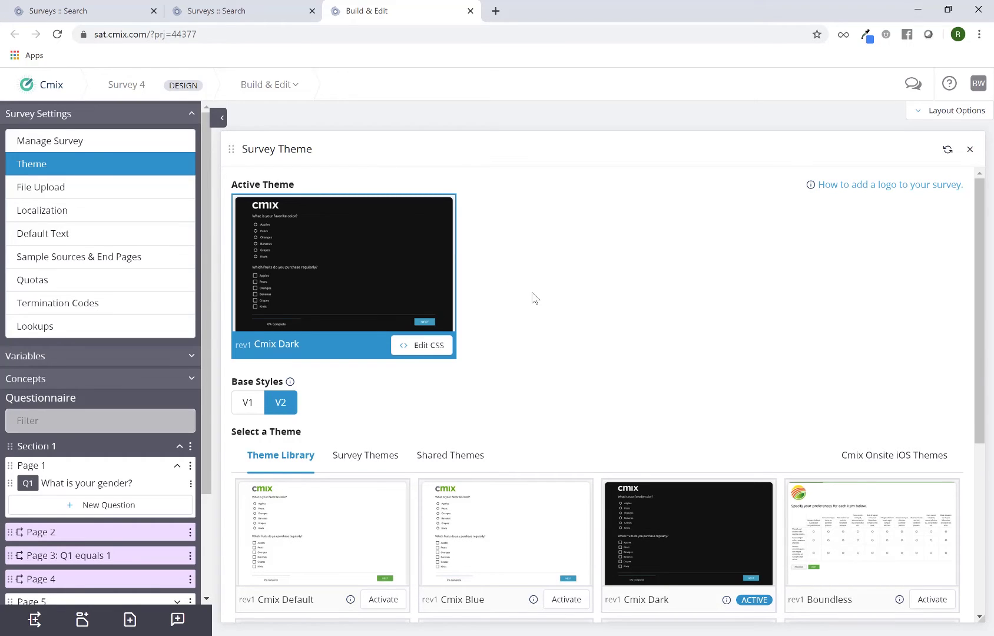
Save the Cmix Dark CSS as a new theme named 'CMIX Dark_modified - Test 1'
{"action": "left_click", "coordinate": [436, 348]}
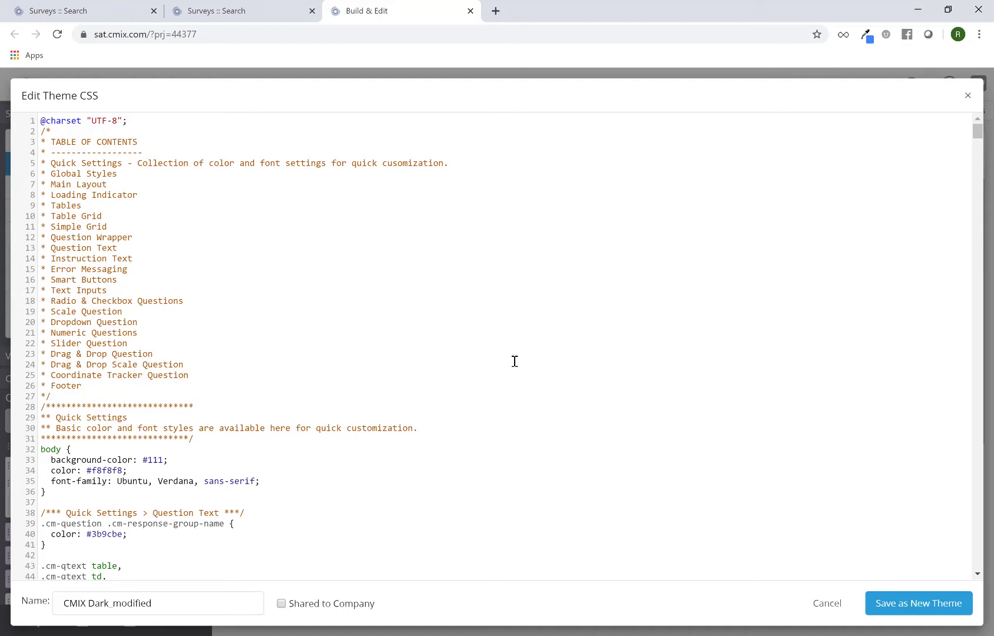
{"action": "scroll", "coordinate": [385, 350], "scroll_direction": "down", "scroll_amount": 1}
{"action": "scroll", "coordinate": [385, 351], "scroll_direction": "down", "scroll_amount": 3}
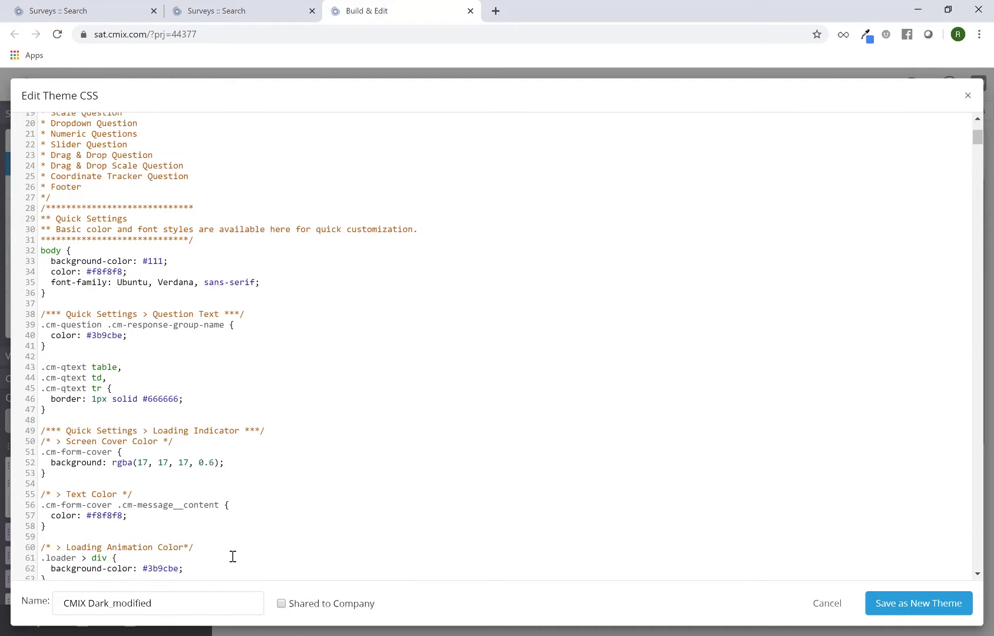
{"action": "left_click", "coordinate": [210, 599]}
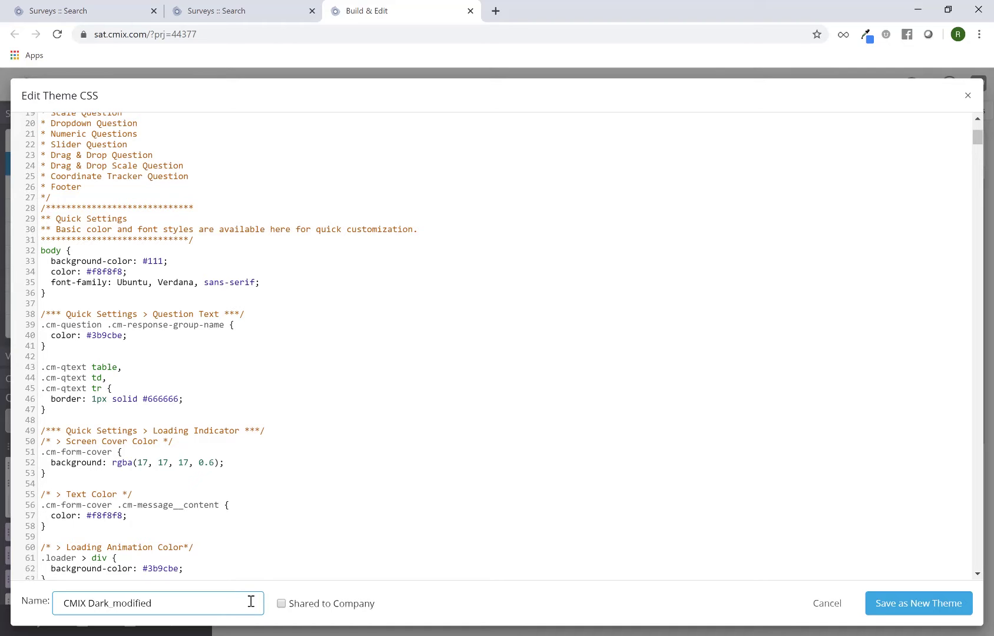
{"action": "type", "text": "- Test 1"}
{"action": "left_click", "coordinate": [900, 608]}
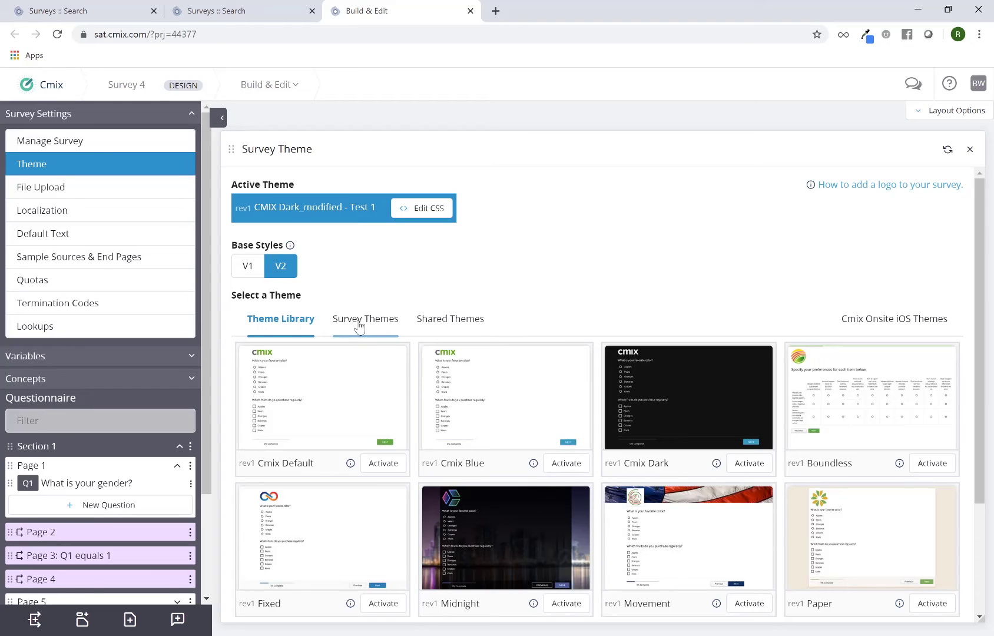
List the Survey Themes, showing CMIX Dark_modified - Test 1 as the active saved theme
{"action": "left_click", "coordinate": [359, 325]}
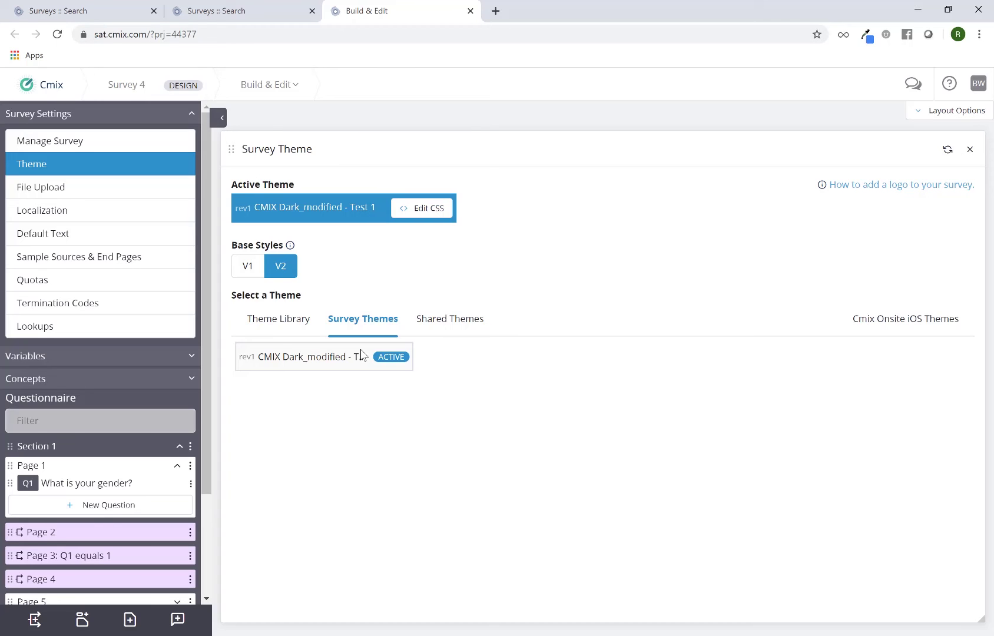
Rename the theme to 'ABC Co - Theme', share it to company, and save as new
{"action": "left_click", "coordinate": [421, 212]}
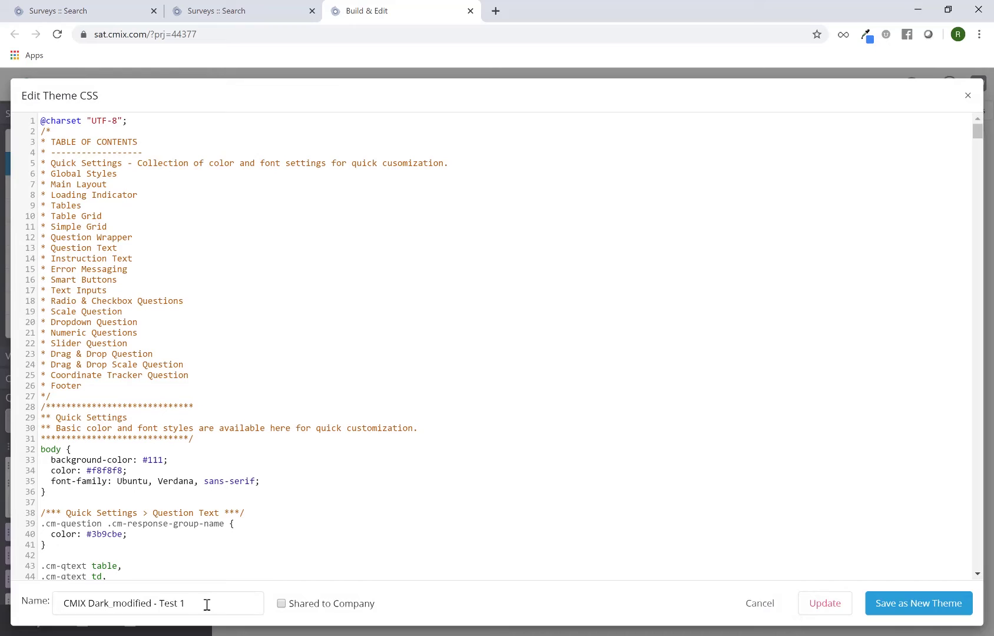
{"action": "left_click_drag", "start_coordinate": [159, 602], "coordinate": [225, 601]}
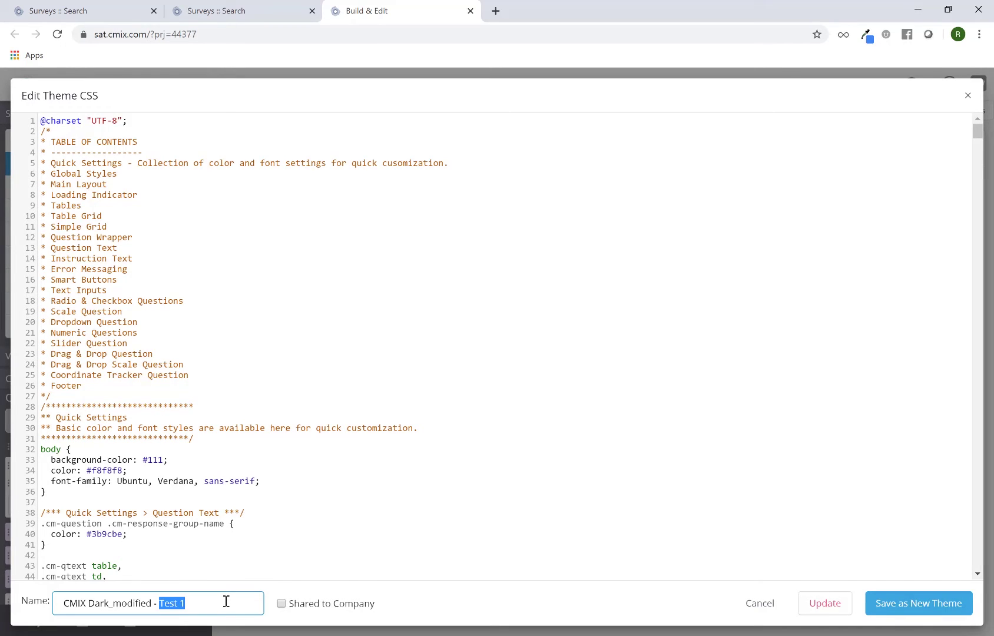
{"action": "key", "text": "BackSpace"}
{"action": "key", "text": "BackSpace"}
{"action": "key", "text": "BackSpace"}
{"action": "key", "text": "BackSpace"}
{"action": "key", "text": "BackSpace"}
{"action": "key", "text": "BackSpace"}
{"action": "key", "text": "BackSpace"}
{"action": "key", "text": "BackSpace"}
{"action": "key", "text": "BackSpace"}
{"action": "key", "text": "BackSpace"}
{"action": "key", "text": "BackSpace"}
{"action": "key", "text": "BackSpace"}
{"action": "key", "text": "BackSpace"}
{"action": "key", "text": "BackSpace"}
{"action": "key", "text": "BackSpace"}
{"action": "key", "text": "BackSpace"}
{"action": "key", "text": "BackSpace"}
{"action": "key", "text": "BackSpace"}
{"action": "key", "text": "BackSpace"}
{"action": "key", "text": "BackSpace"}
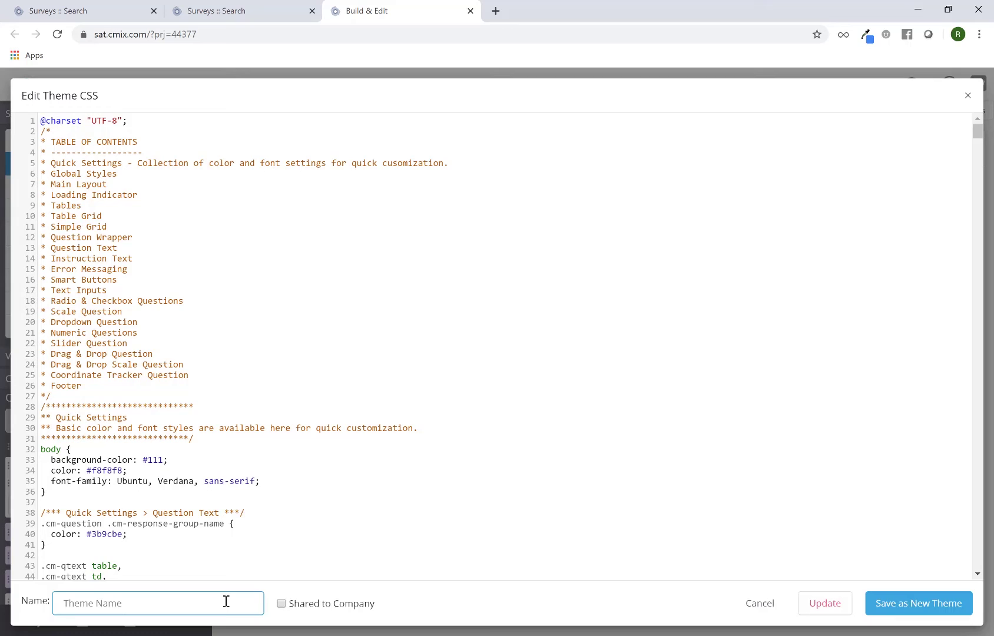
{"action": "type", "text": "ABC Co - Theme"}
{"action": "left_click", "coordinate": [284, 607]}
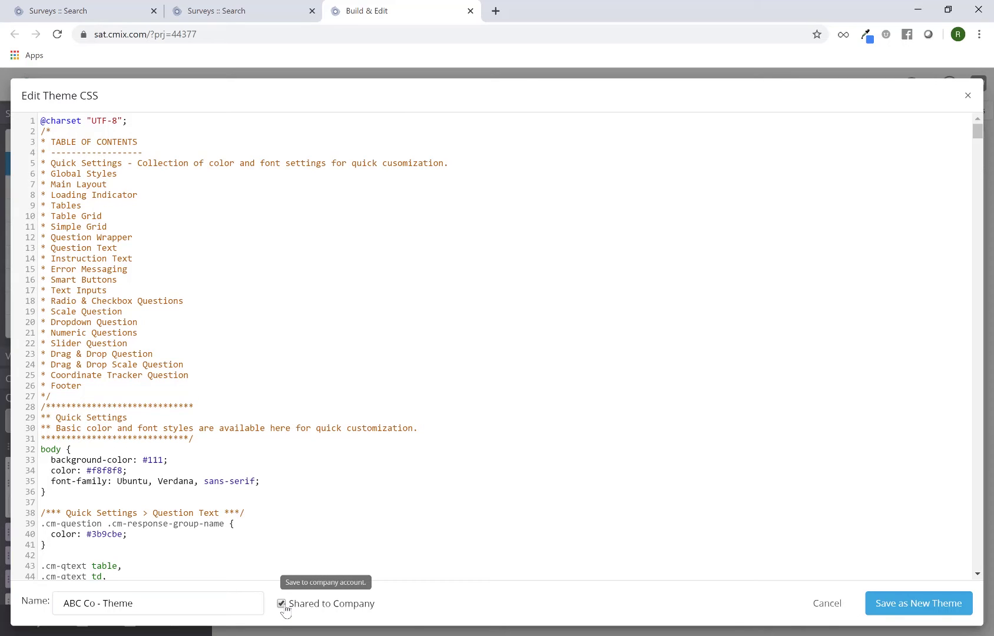
{"action": "left_click", "coordinate": [891, 609]}
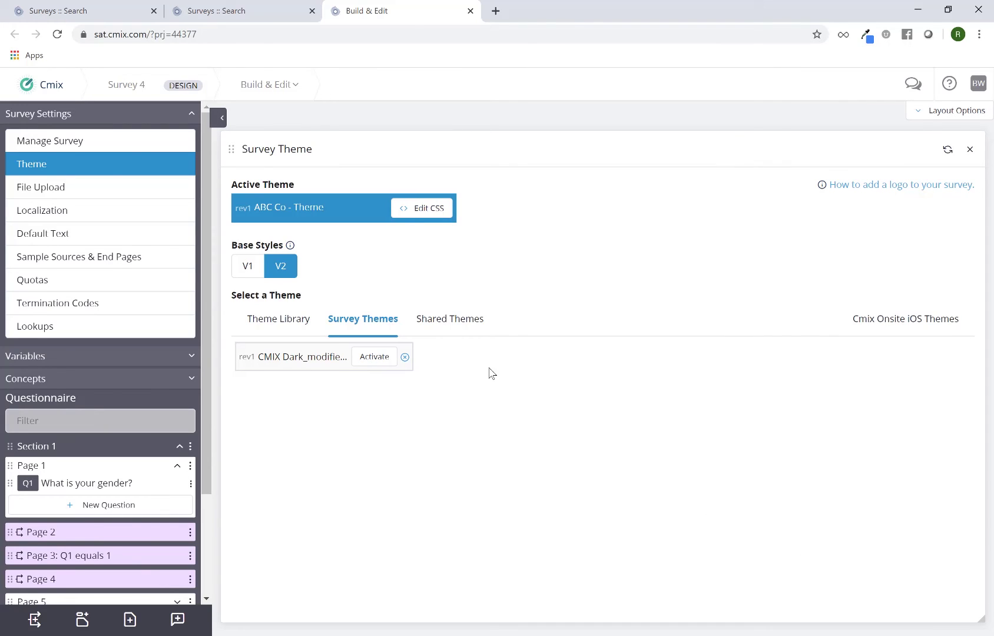
Confirm ABC Co - Theme appears as active in the Shared Themes list
{"action": "left_click", "coordinate": [442, 328]}
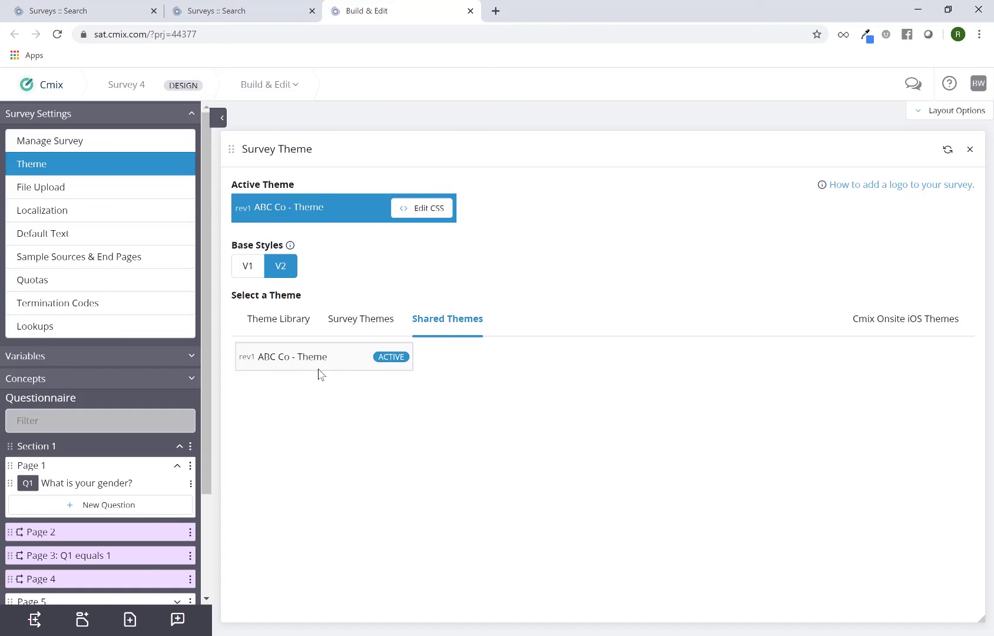